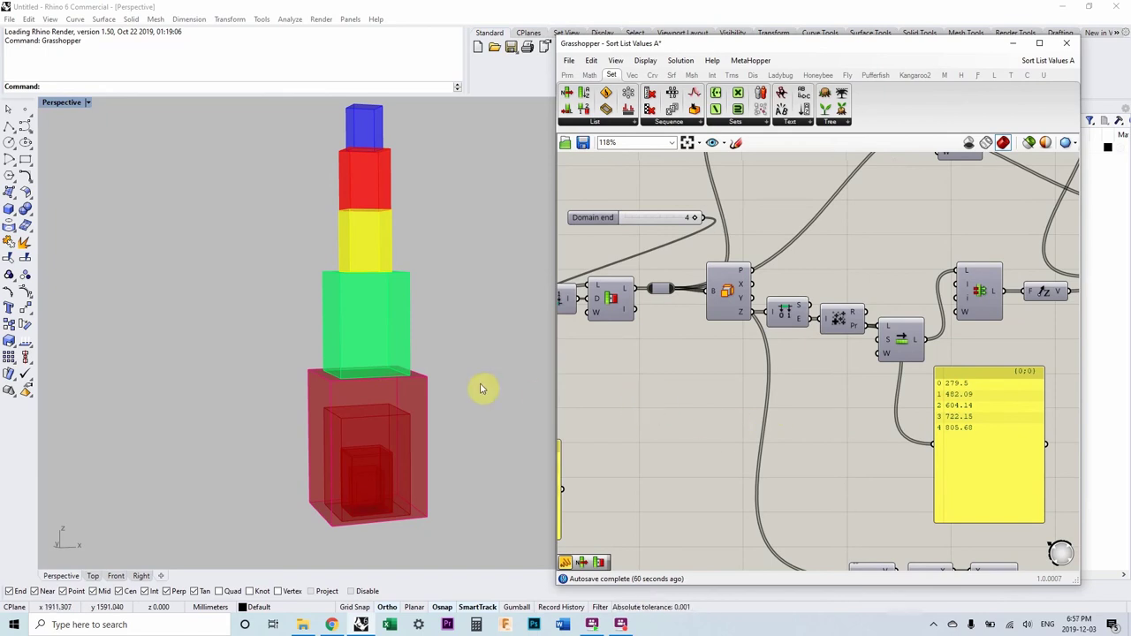
Step: Connect the Mass Addition component's Result output to the panel to inspect the total of the box heights
right_drag(480, 386, 486, 377)
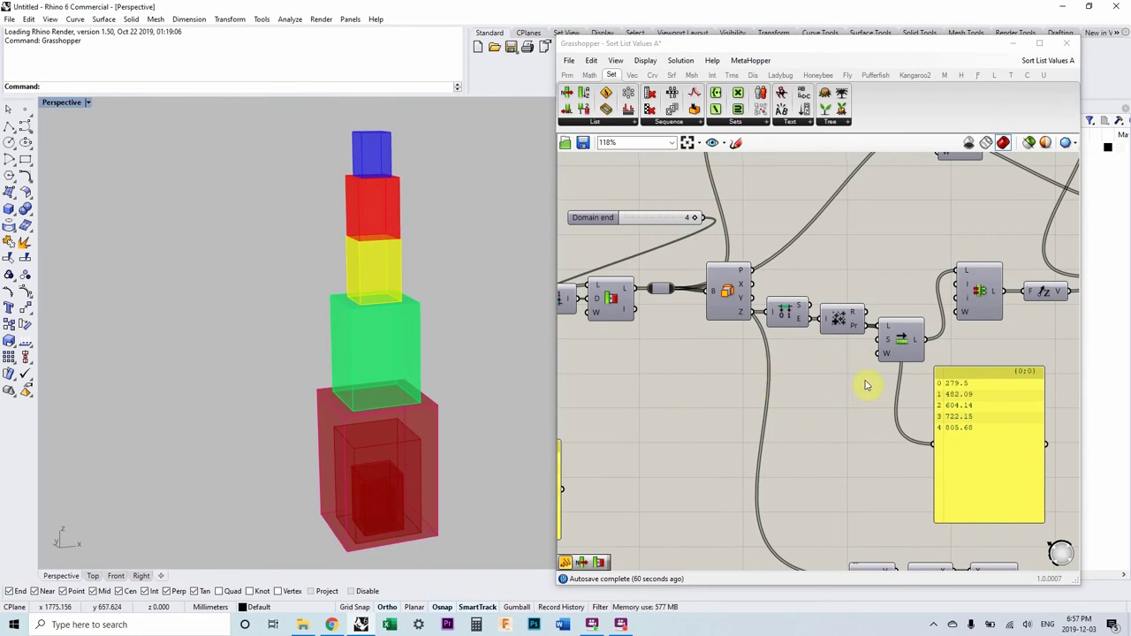
scroll(866, 385, up, 2)
click(840, 316)
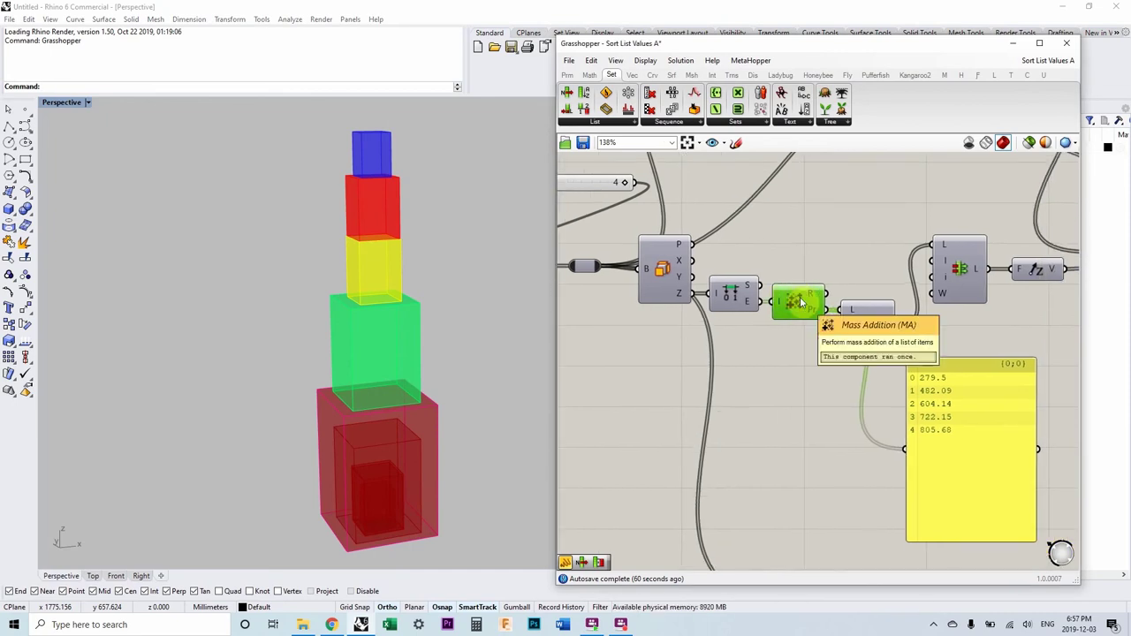
scroll(800, 302, up, 3)
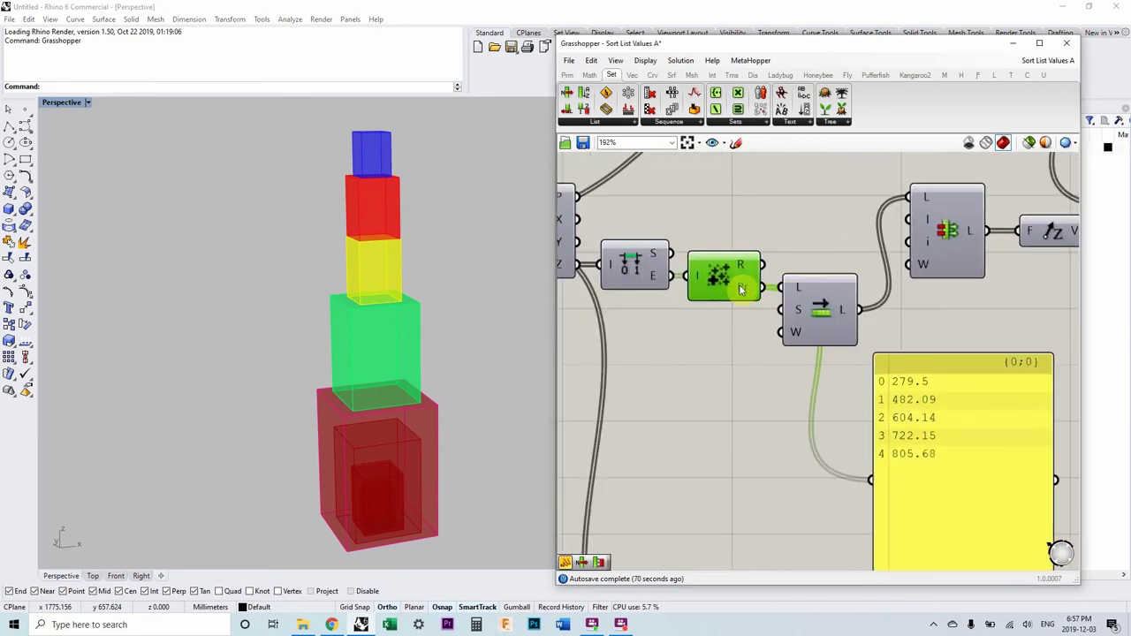
mouse_move(741, 289)
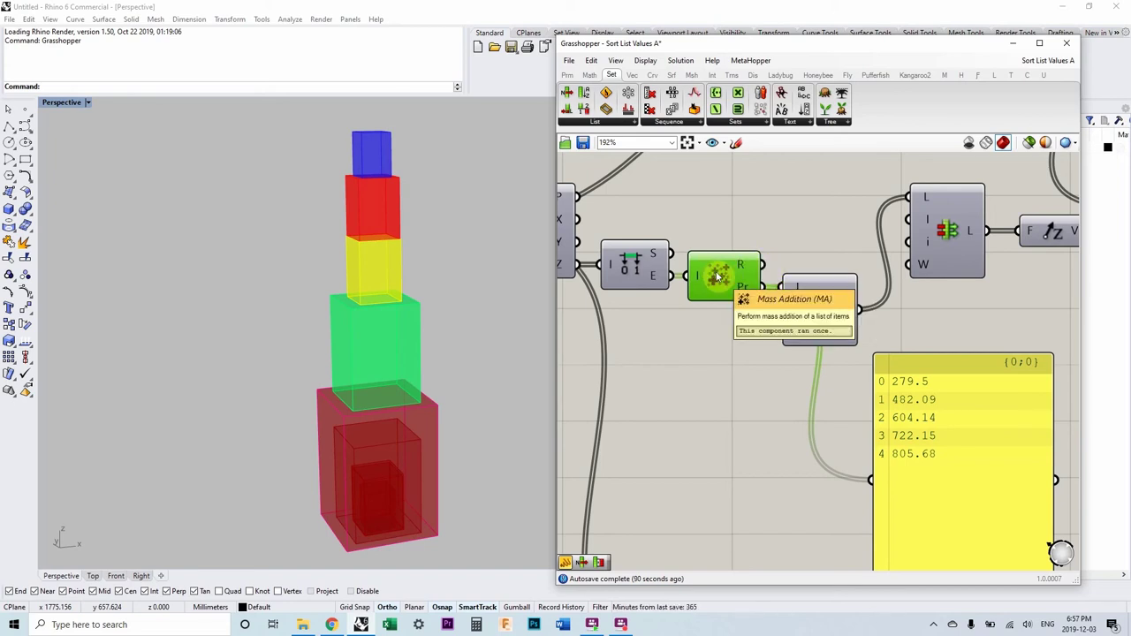
right_drag(718, 276, 743, 274)
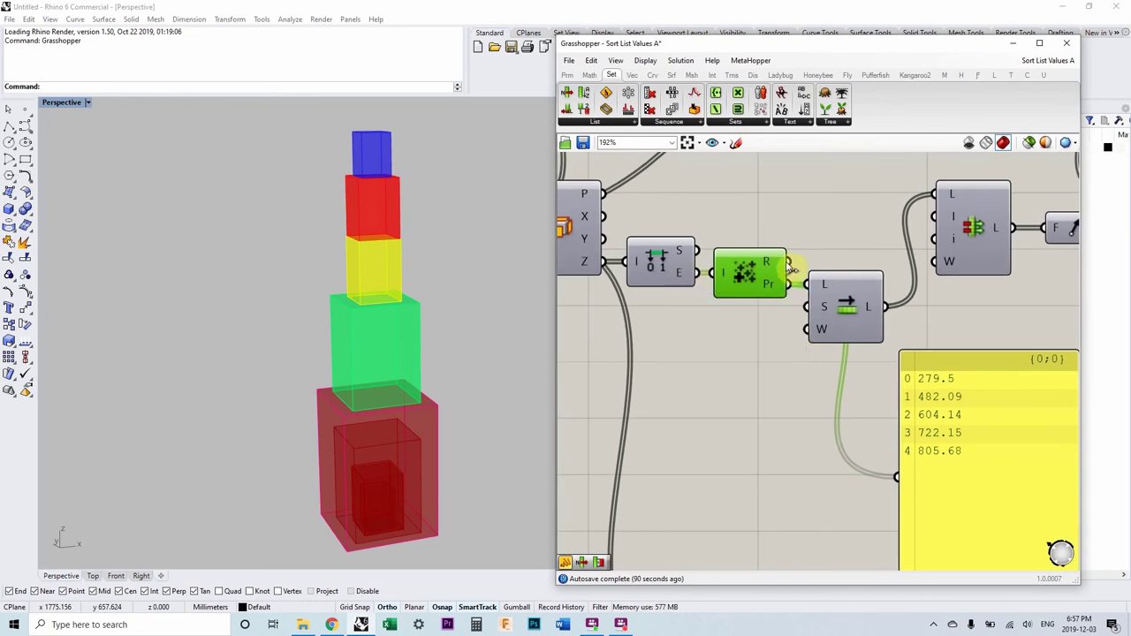
drag(788, 263, 894, 478)
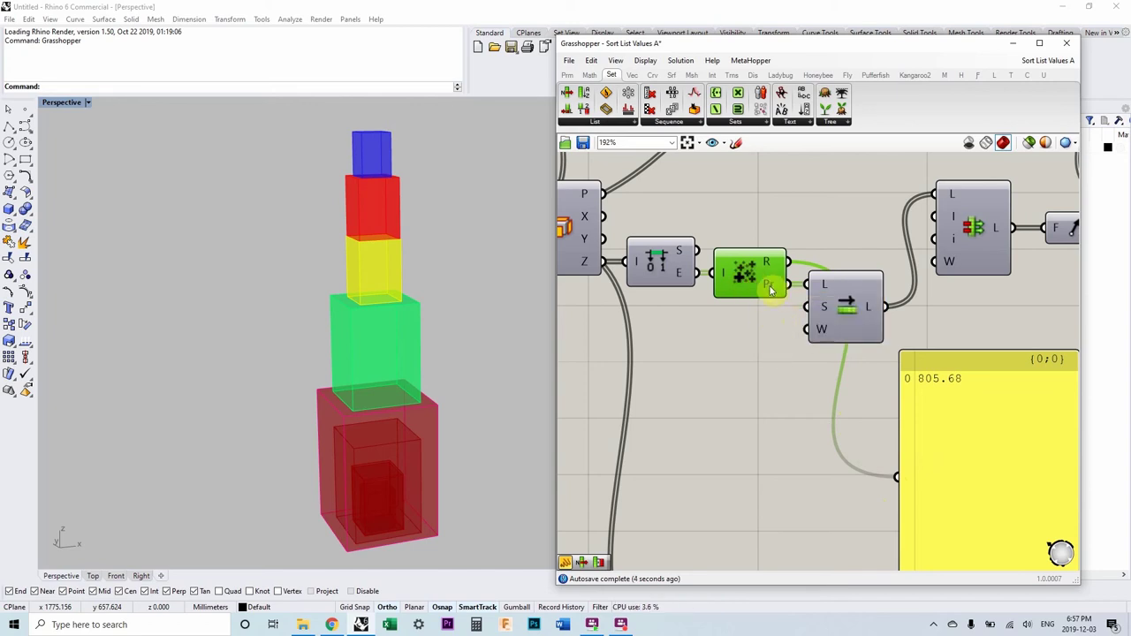
Step: Rewire the panel to the Mass Addition component's Partial Results output to inspect the running totals
mouse_move(769, 286)
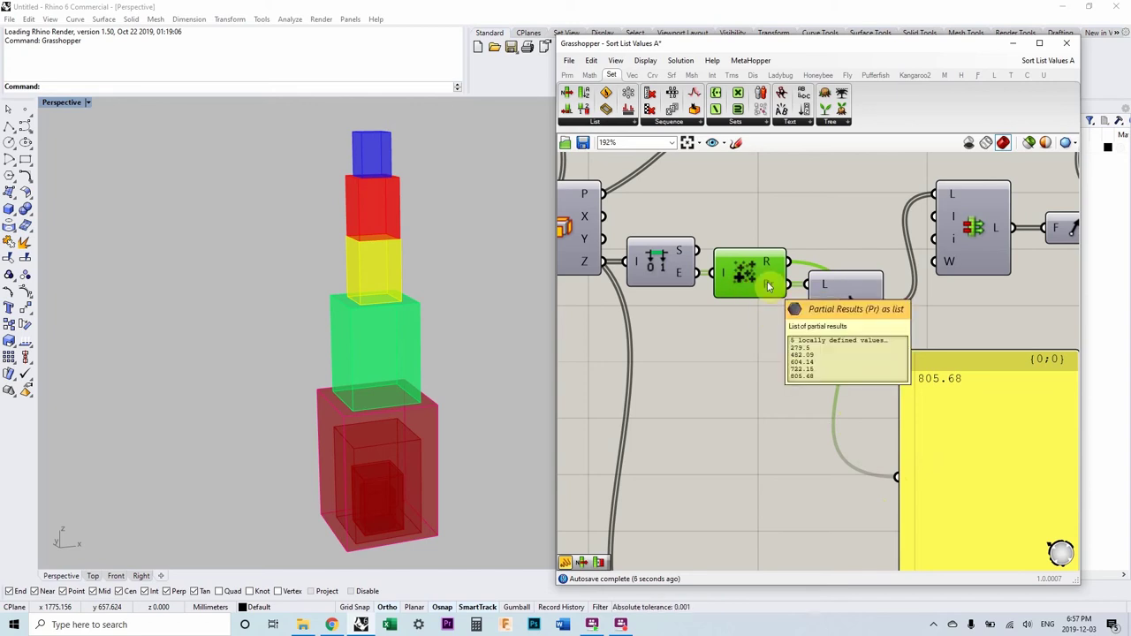
drag(769, 285, 887, 483)
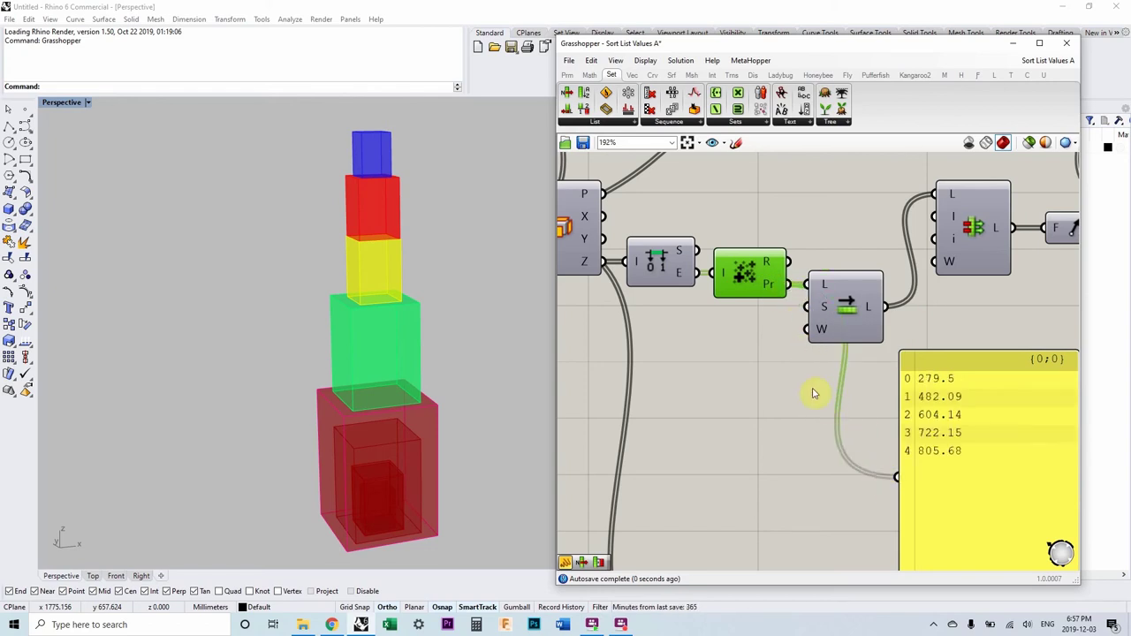
right_drag(821, 392, 769, 367)
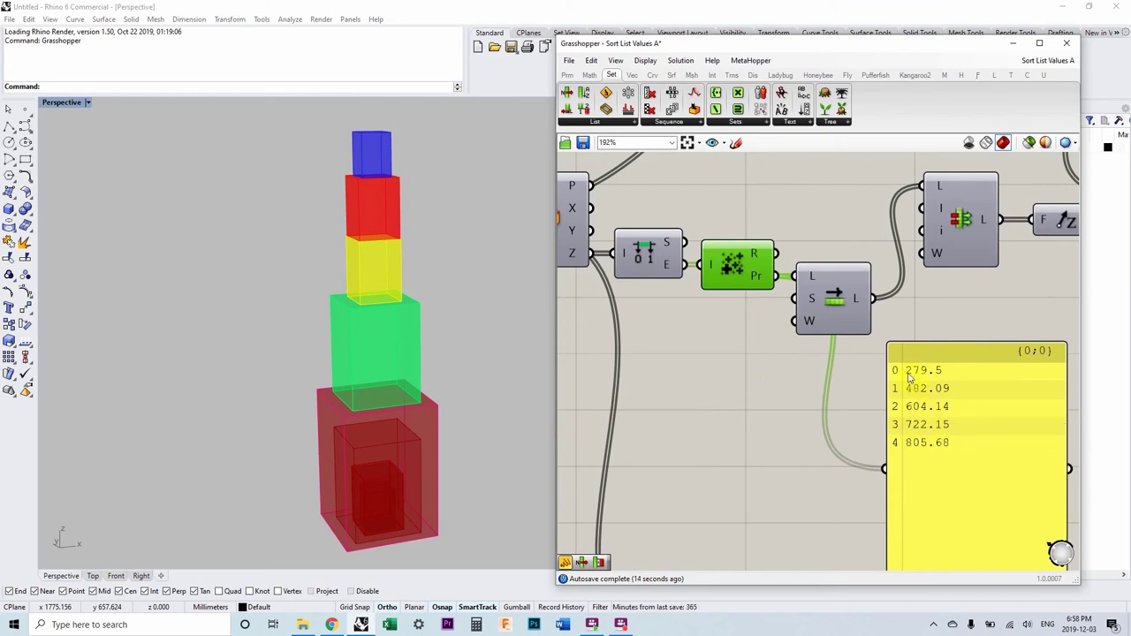
scroll(770, 383, down, 2)
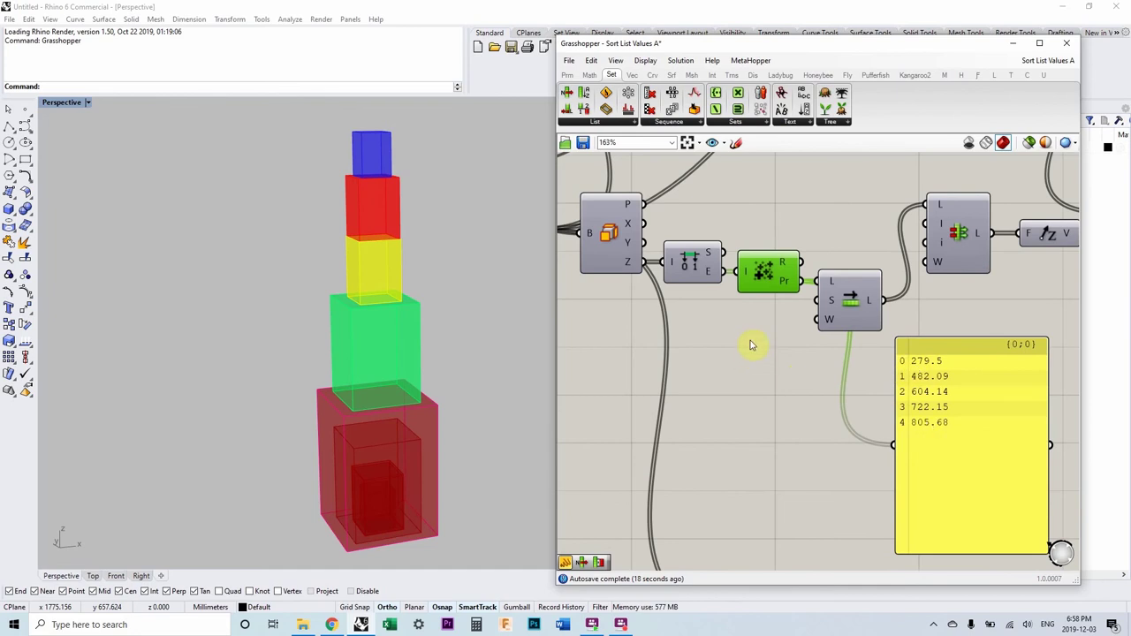
mouse_move(709, 275)
right_drag(707, 334, 742, 347)
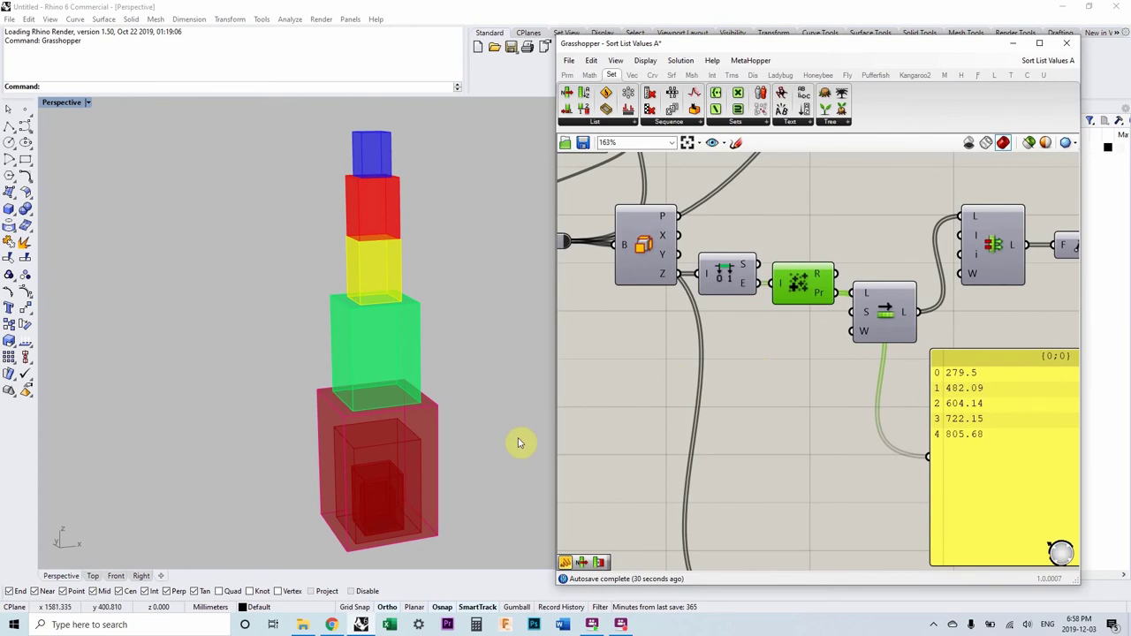
Step: Examine the box Z dimensions, connect the Deconstruct Domain's End output to the panel, and move the panel clear of the components
right_drag(450, 442, 387, 451)
scroll(386, 451, up, 3)
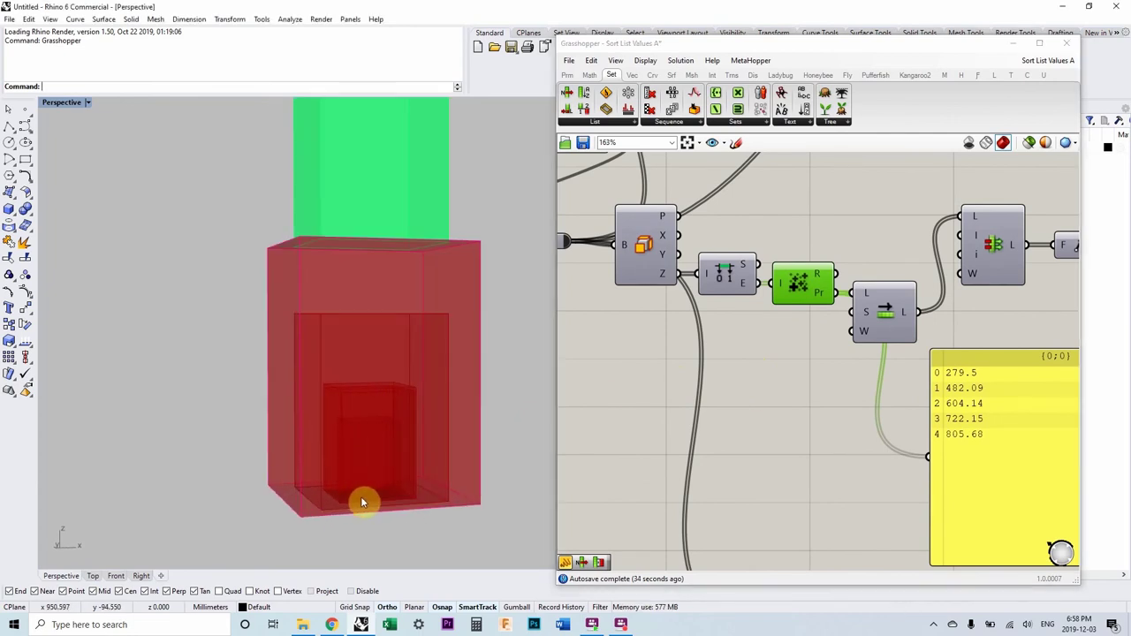
scroll(379, 500, down, 5)
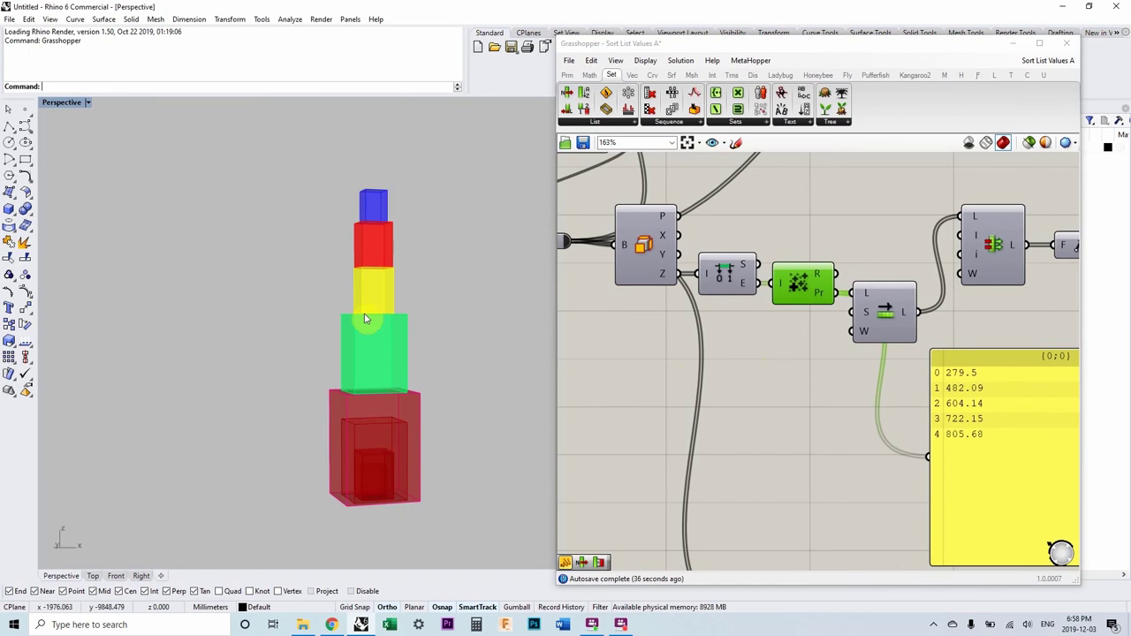
right_drag(631, 357, 650, 365)
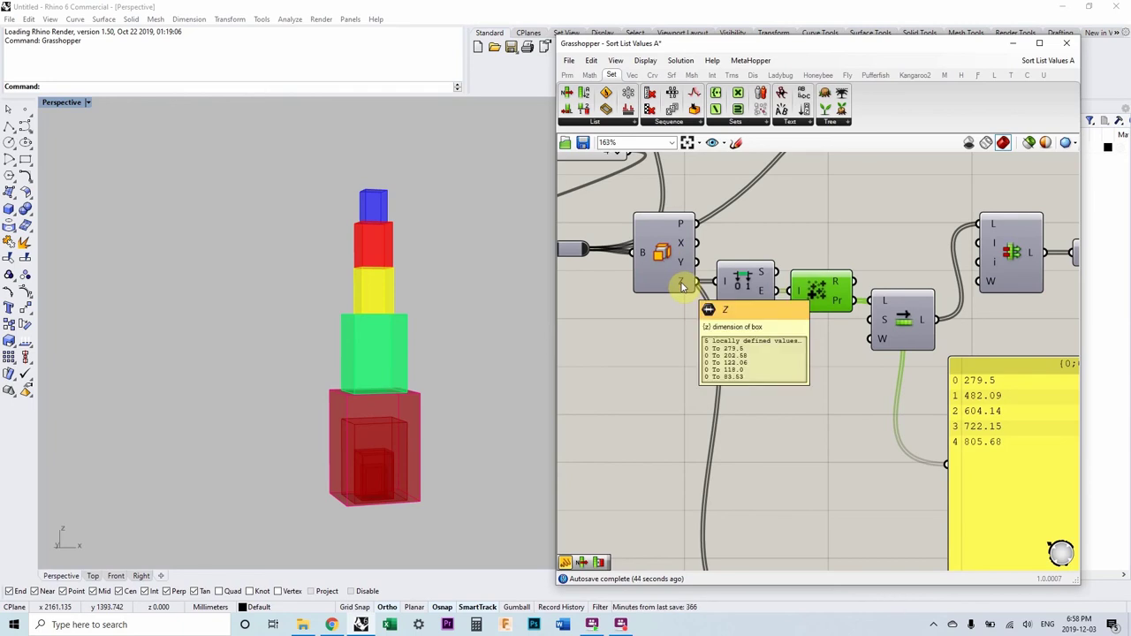
scroll(361, 486, up, 5)
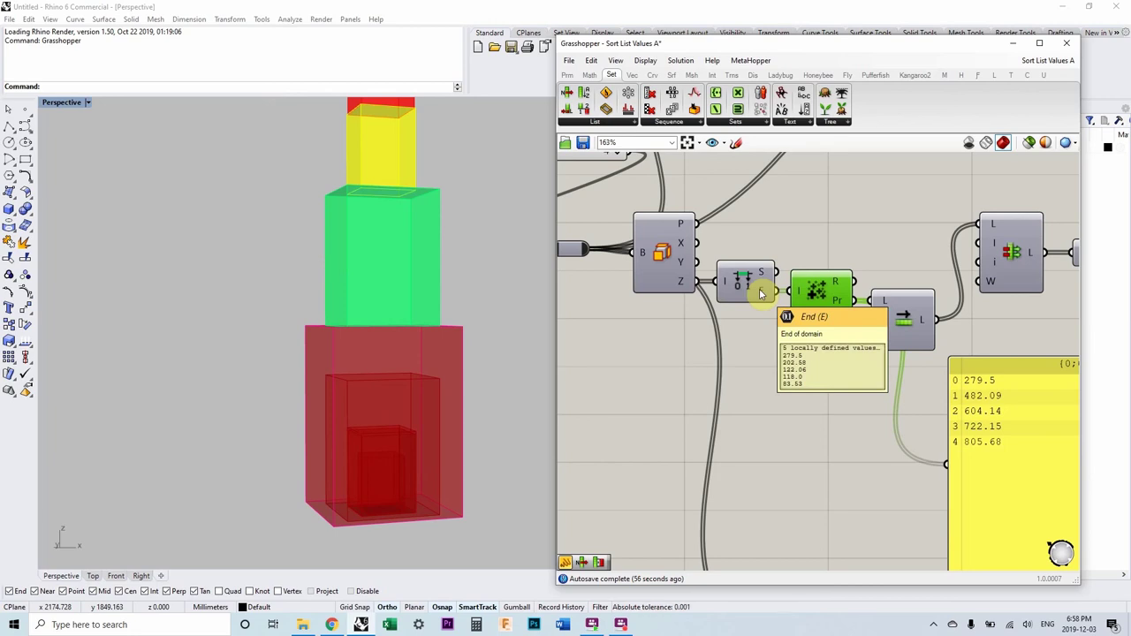
drag(760, 293, 851, 462)
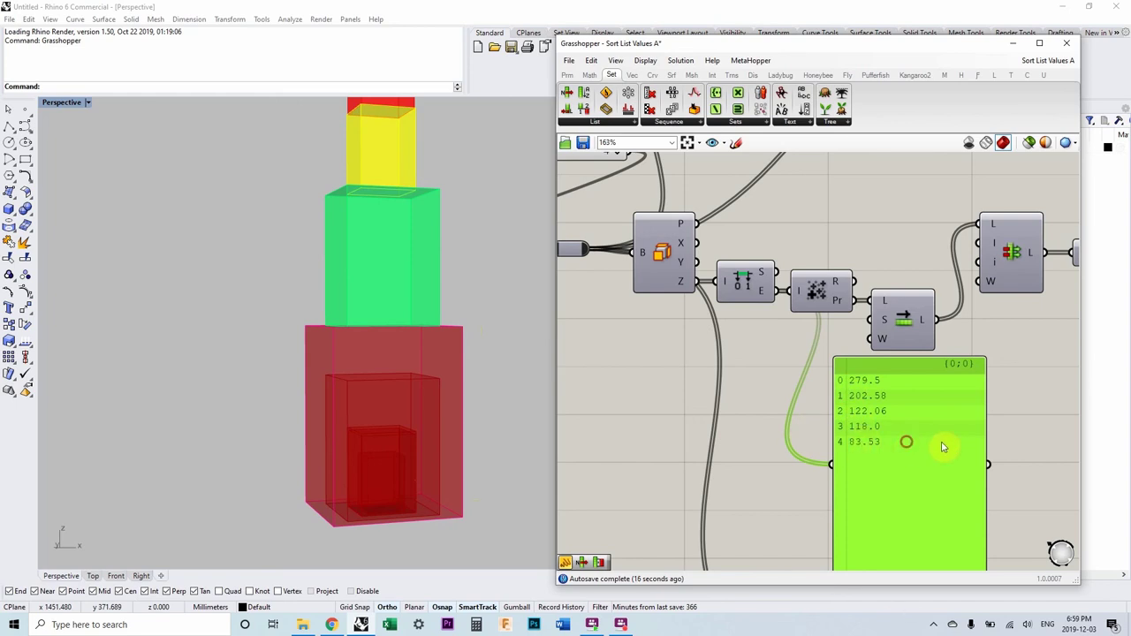
drag(939, 442, 1061, 434)
right_drag(802, 416, 754, 418)
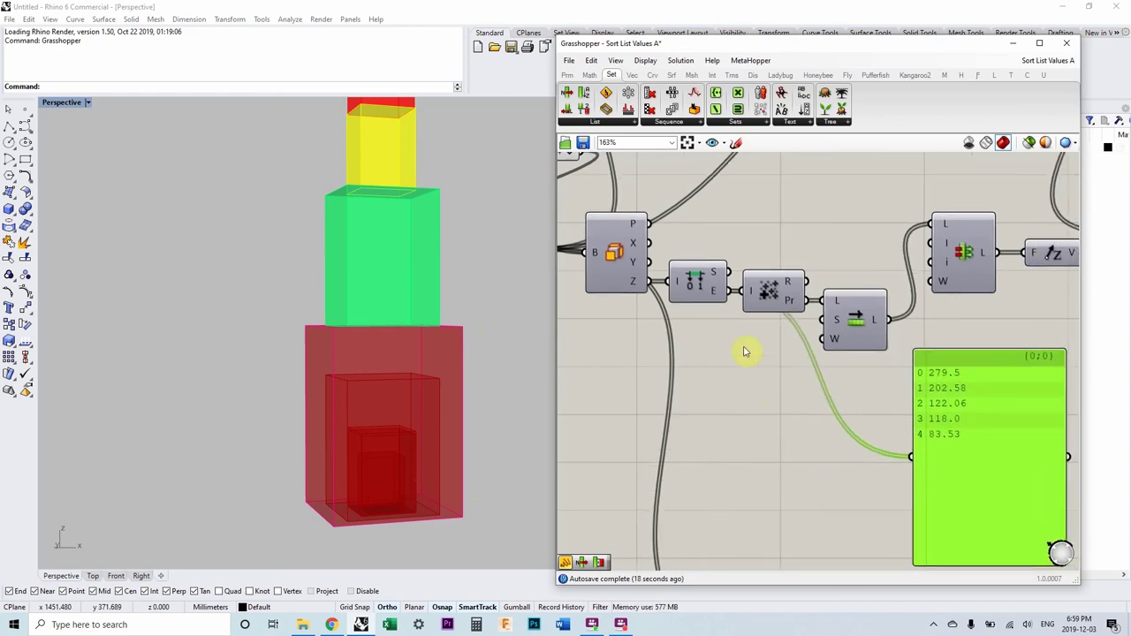
Step: Reconnect the Mass Addition's Partial Results to the panel and compare the running totals with the stacked boxes in the viewport
shift+drag(806, 301, 848, 454)
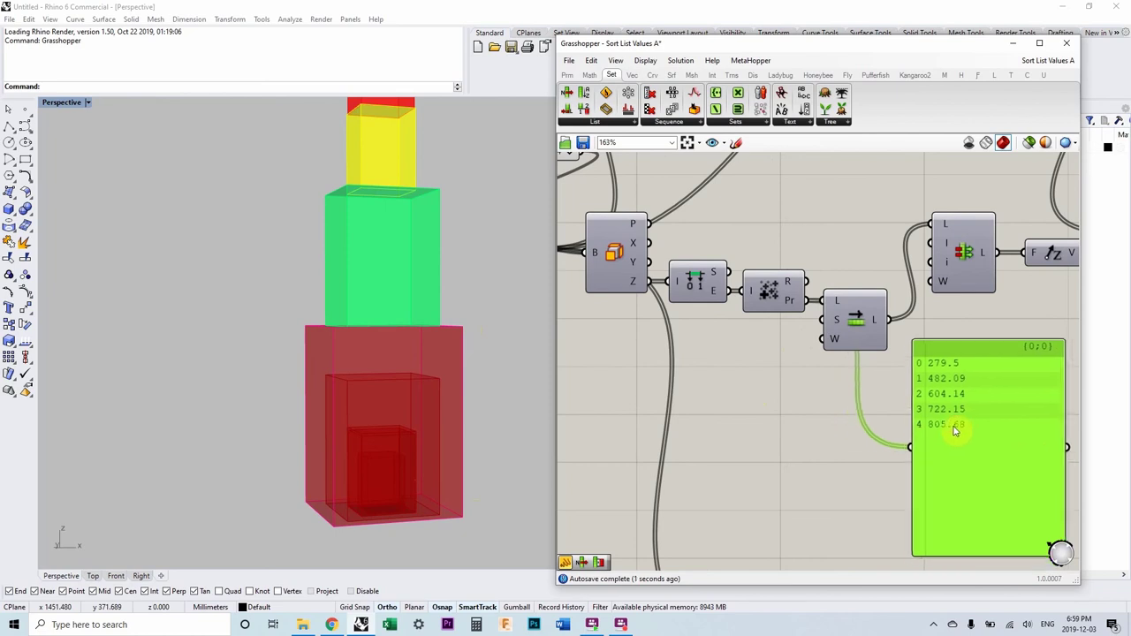
drag(955, 430, 945, 445)
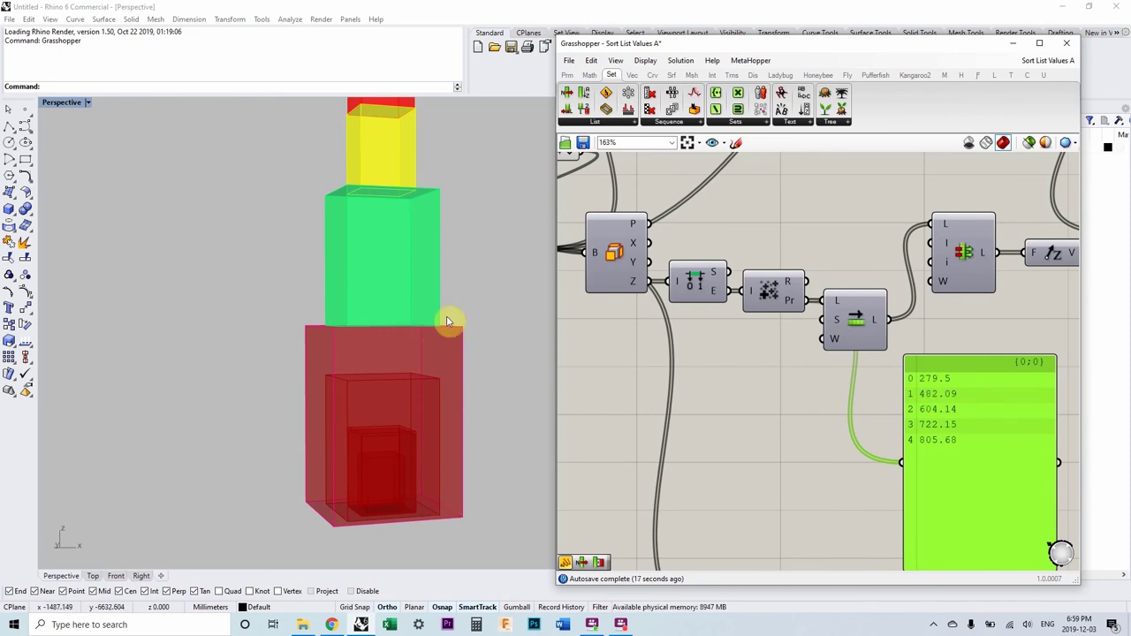
scroll(454, 442, down, 3)
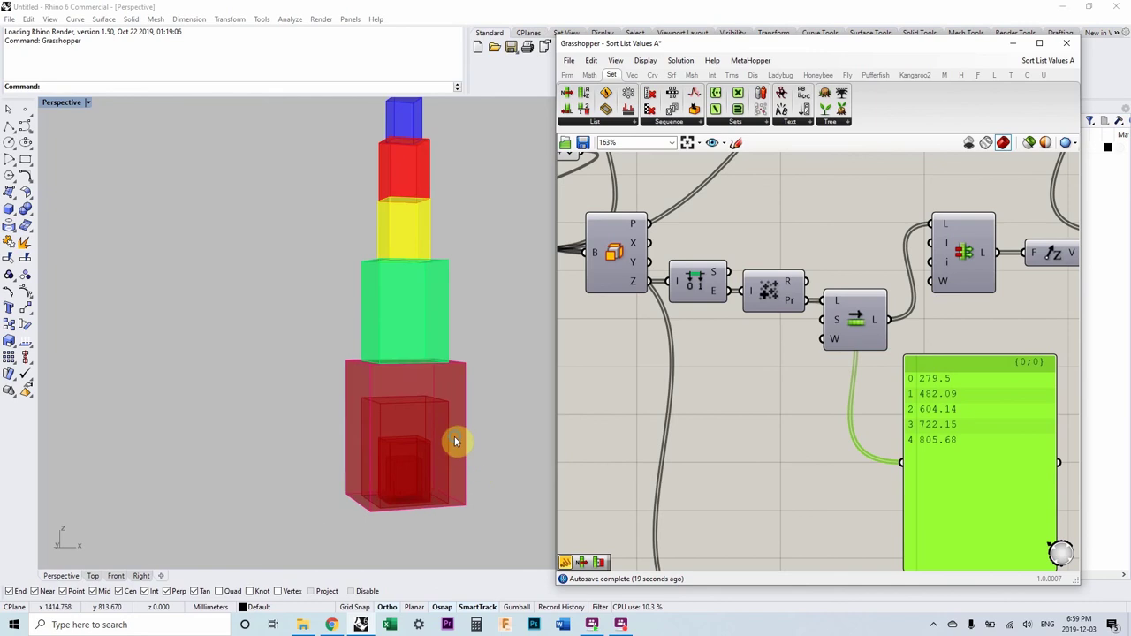
scroll(434, 444, up, 2)
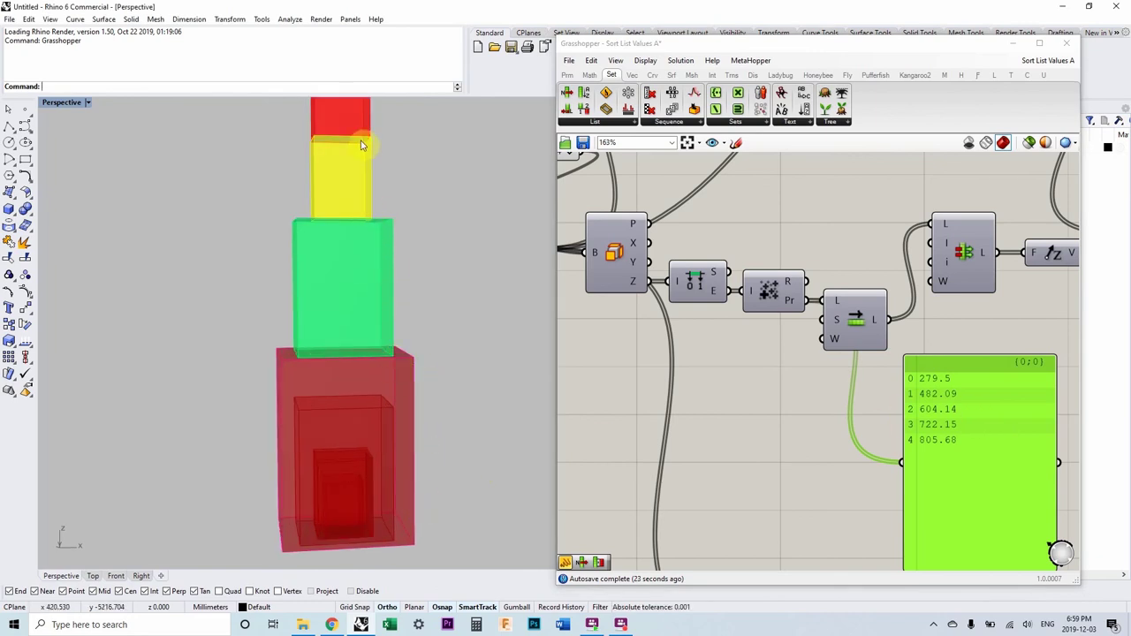
scroll(415, 287, down, 3)
right_drag(411, 295, 469, 391)
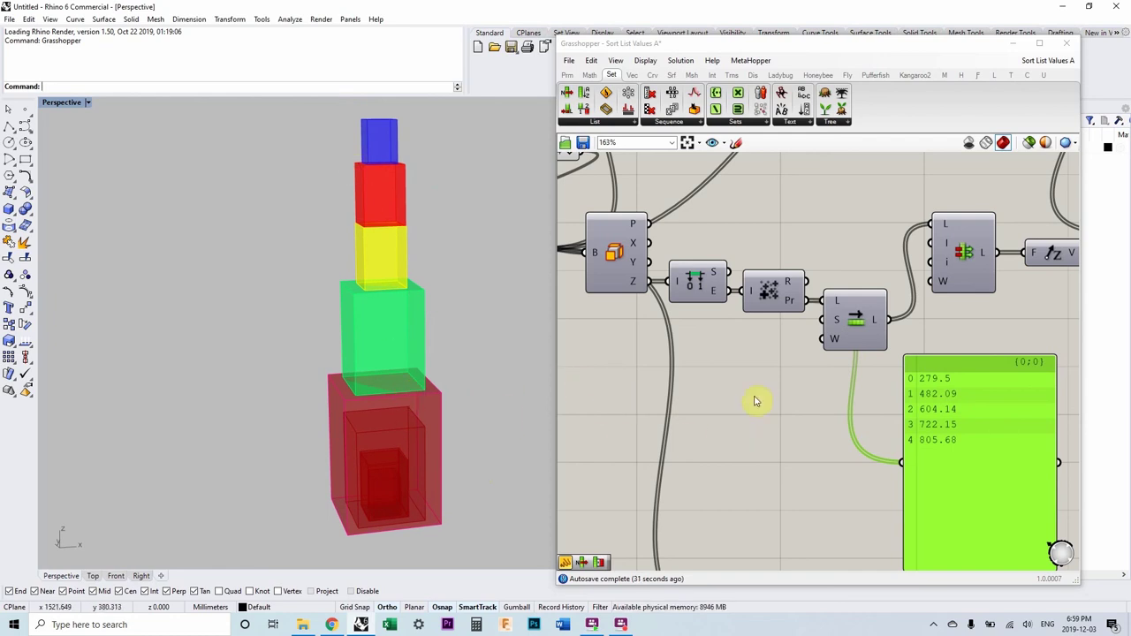
Step: Connect the Shift List output to the panel and compare the shifted heights with the base box in the viewport
scroll(797, 377, down, 2)
drag(846, 382, 869, 377)
drag(796, 313, 836, 429)
scroll(412, 472, up, 3)
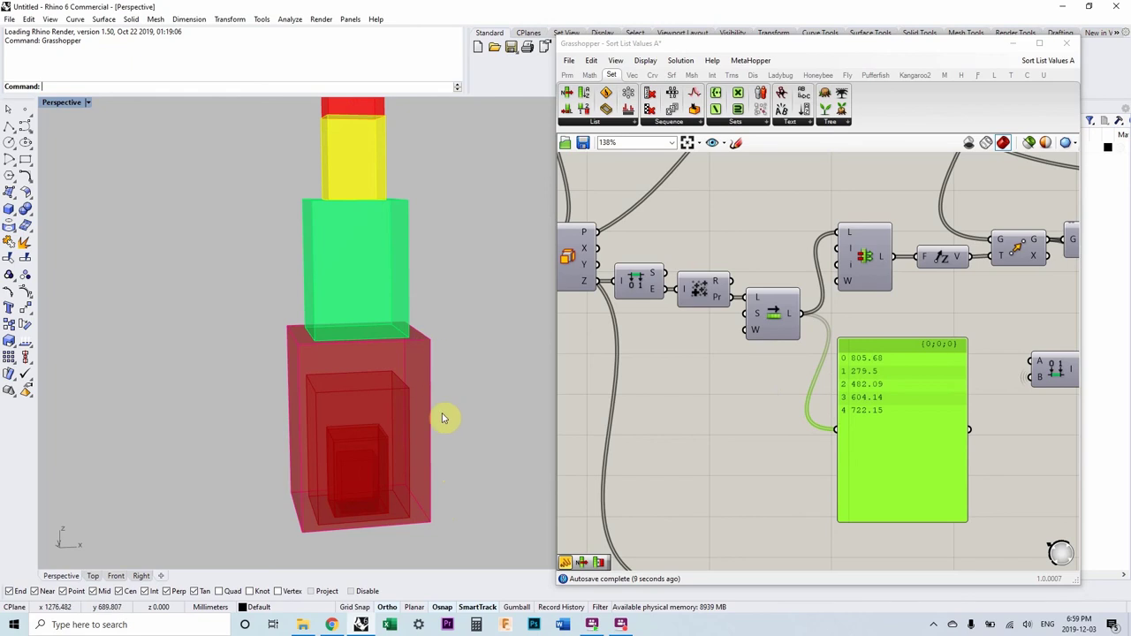
click(408, 422)
right_drag(408, 372, 419, 354)
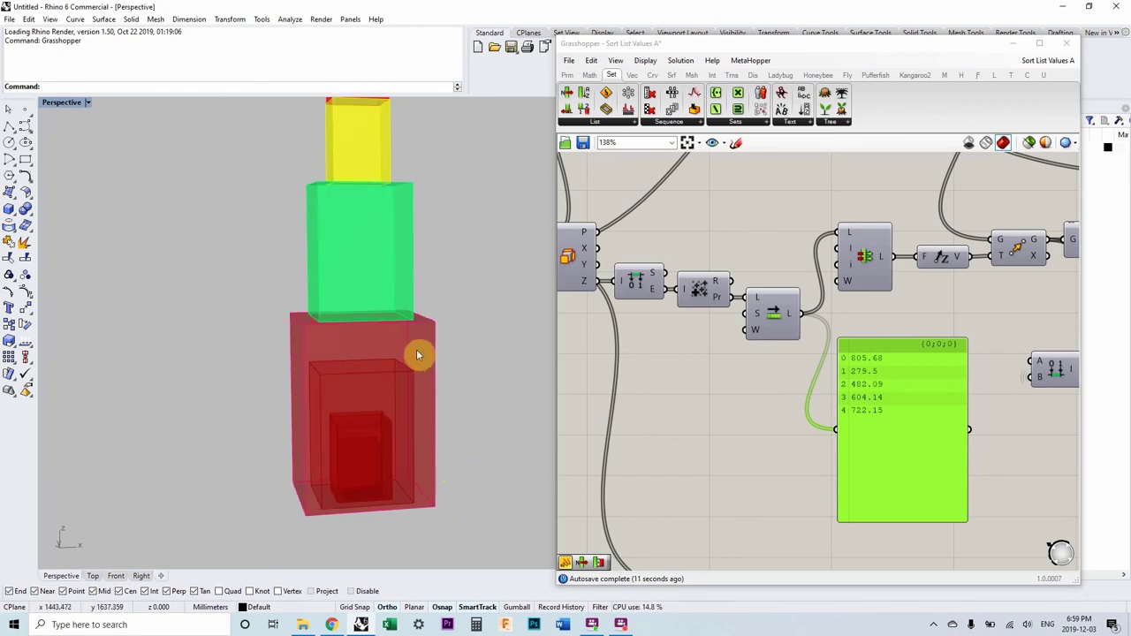
click(432, 333)
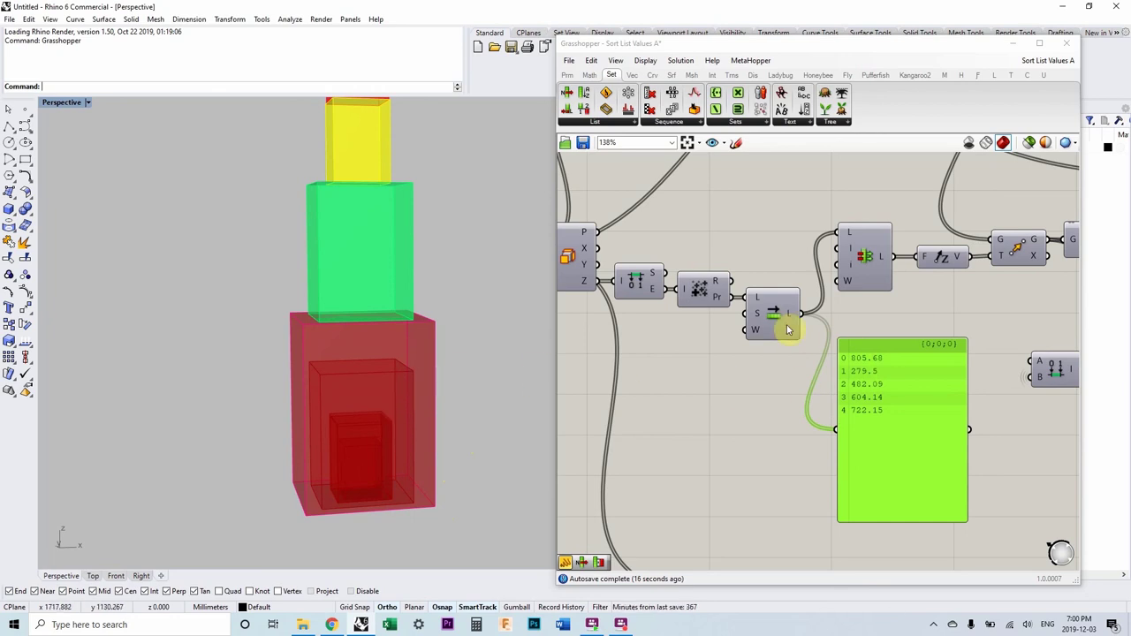
Step: Alternate the panel input between the Mass Addition's Partial Results and the Shift List output to compare the list order before and after shifting
drag(731, 298, 838, 431)
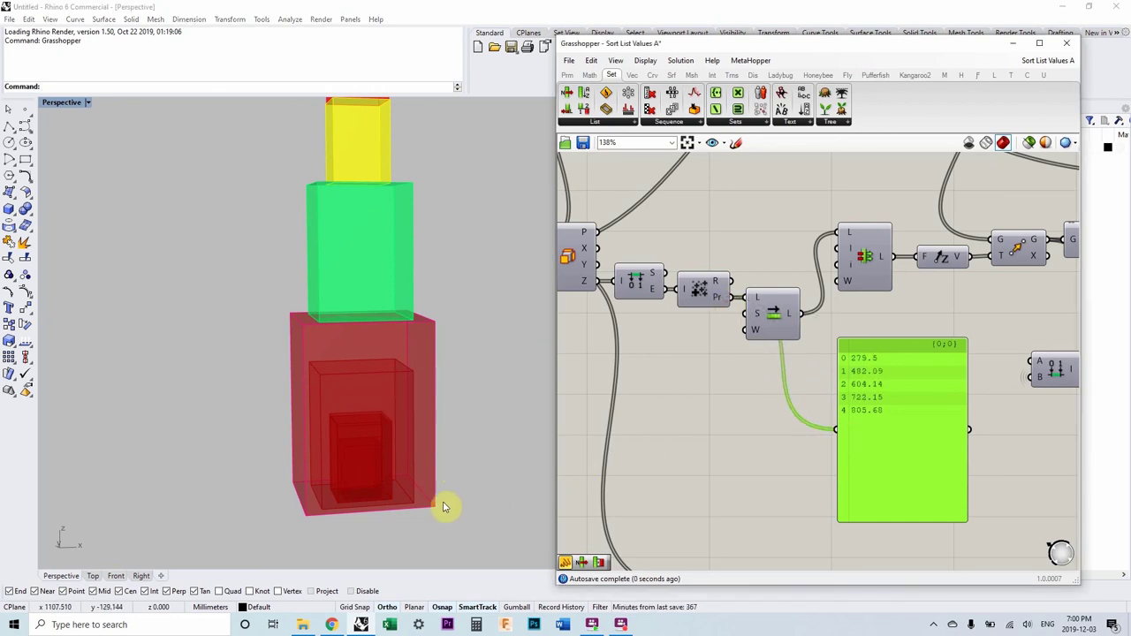
drag(800, 313, 814, 433)
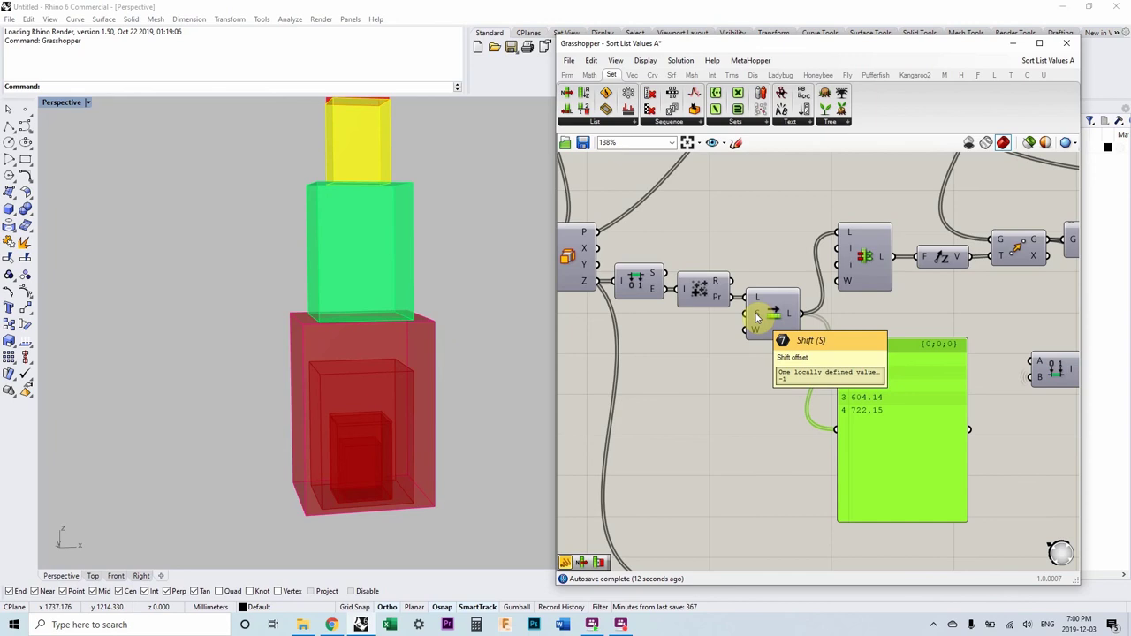
right_drag(877, 385, 811, 403)
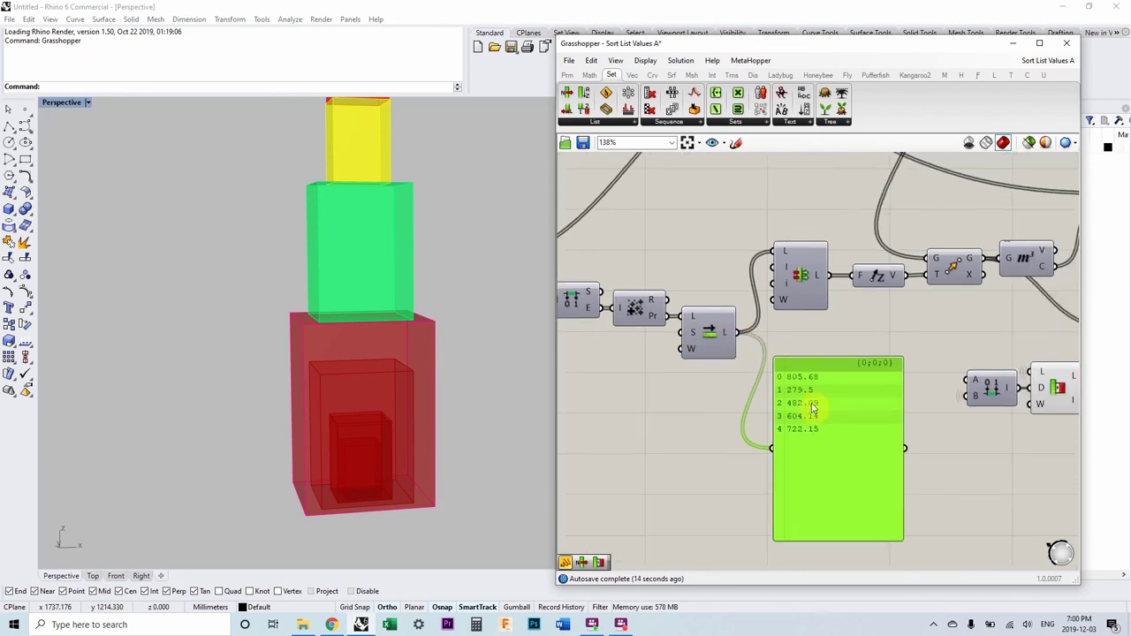
drag(811, 403, 856, 400)
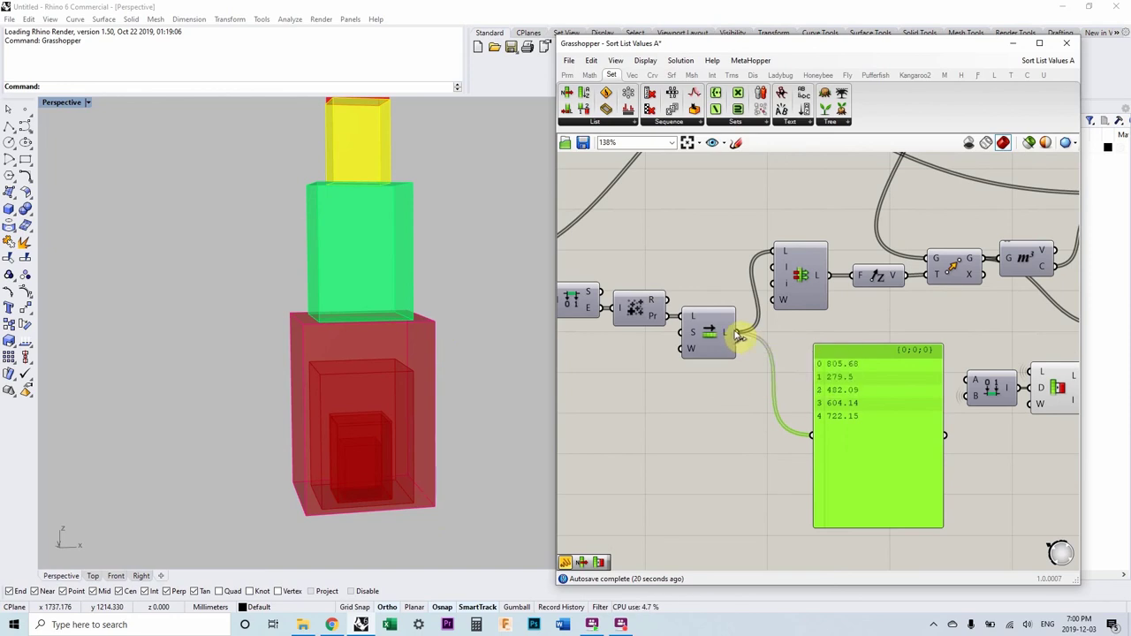
drag(673, 322, 833, 430)
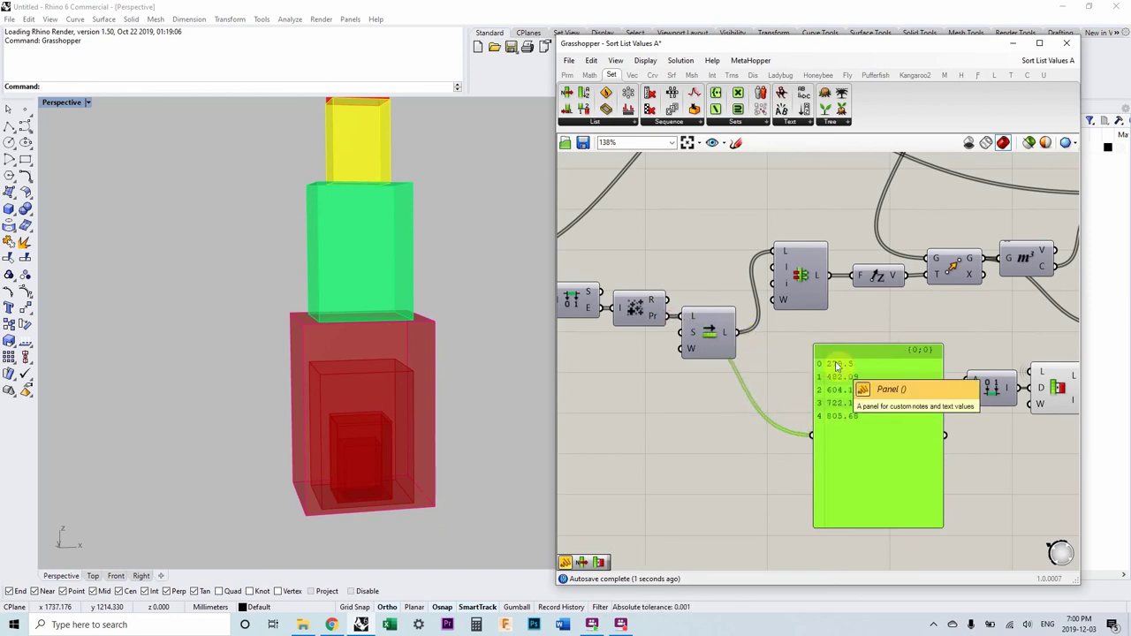
drag(758, 365, 810, 434)
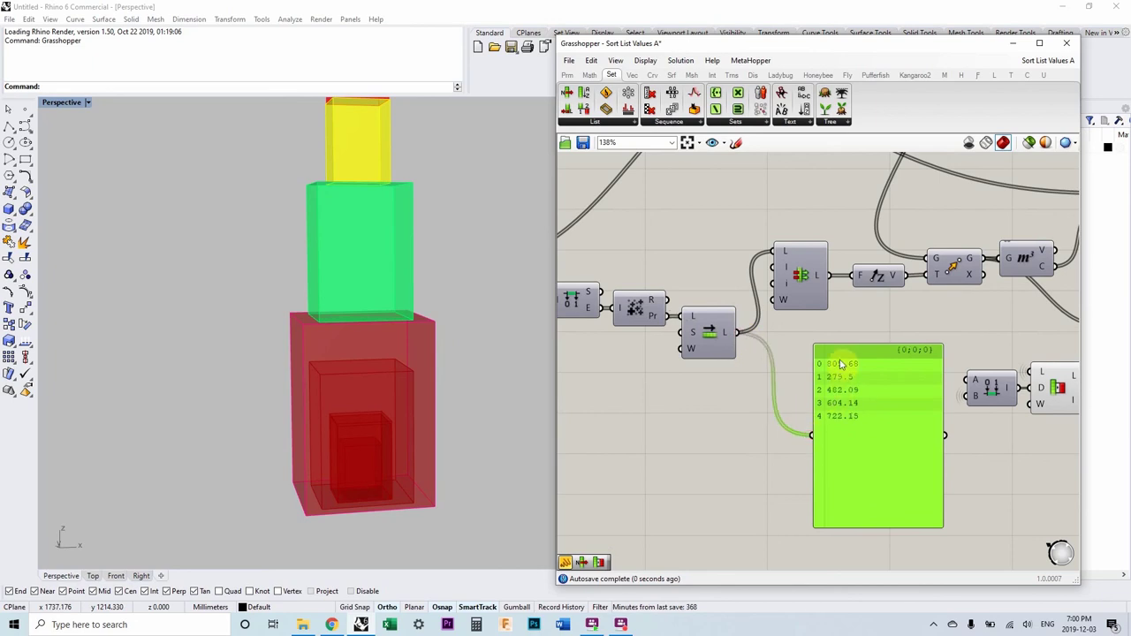
Step: Connect the Replace Items list output to the panel to check the move distances against the base box
drag(827, 277, 838, 389)
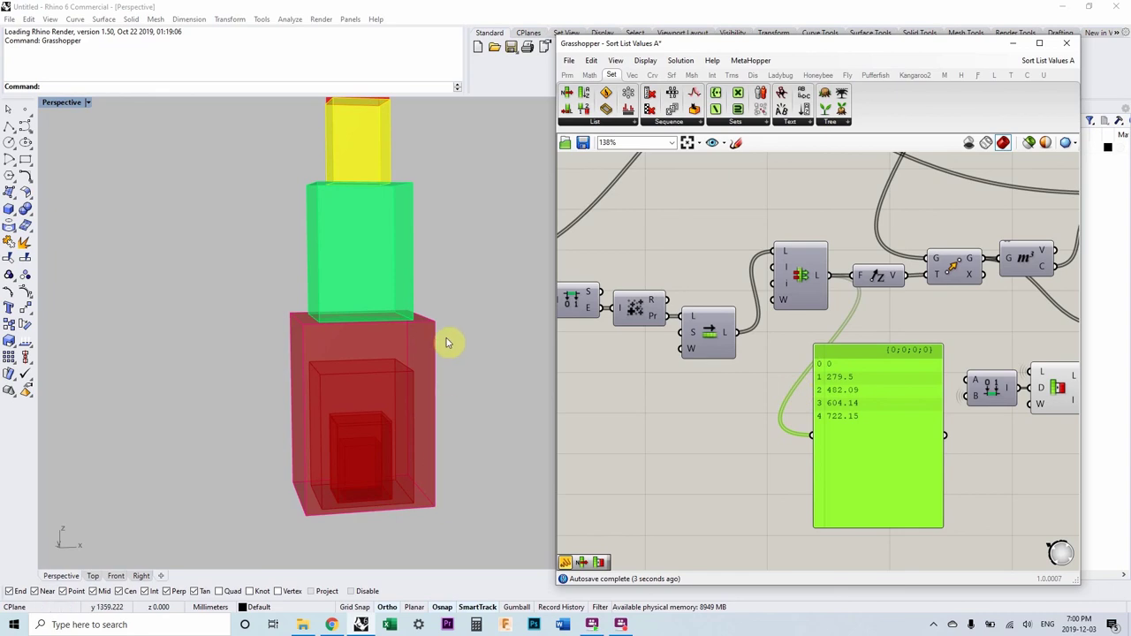
click(434, 512)
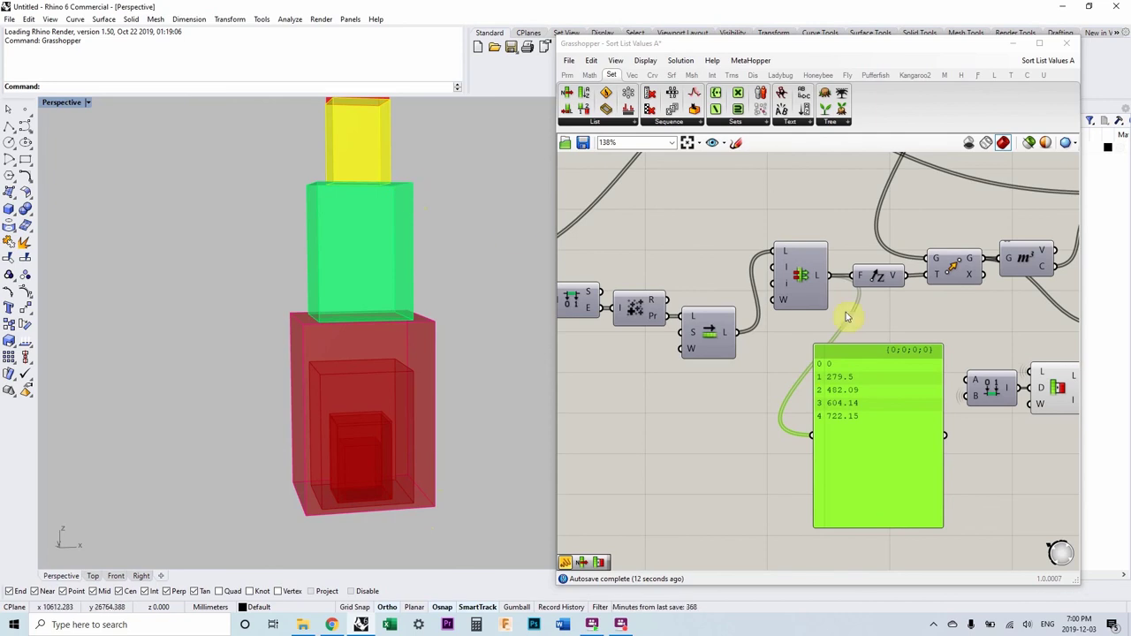
Step: Connect the Unit Z component's vector output to the panel and place the panel below the Move component
scroll(849, 319, down, 2)
drag(851, 309, 766, 423)
right_drag(792, 429, 710, 428)
drag(686, 438, 767, 433)
scroll(698, 402, down, 2)
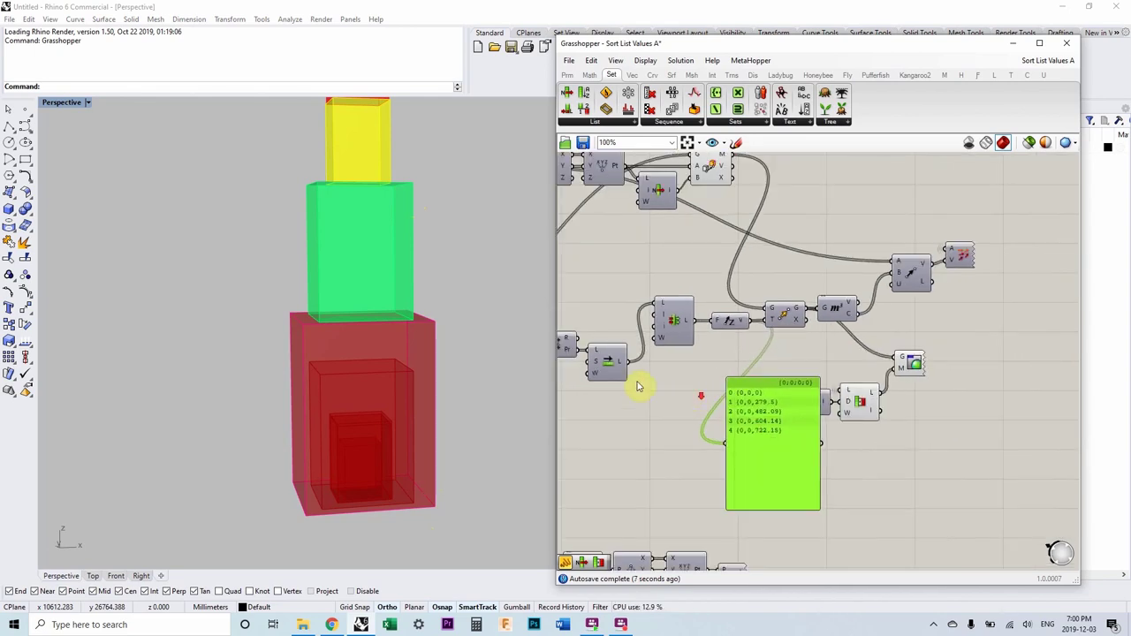
right_drag(674, 373, 793, 402)
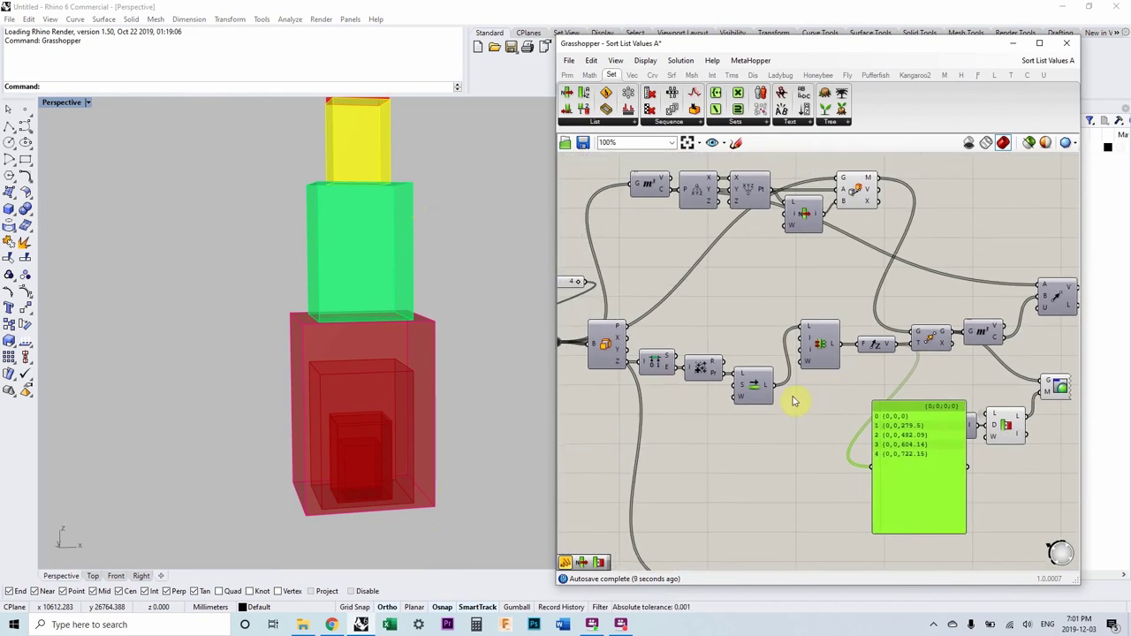
Step: Move the panel below the Replace Items component and connect the Mass Addition's Partial Results output to it to review the cumulative heights
right_drag(478, 366, 449, 421)
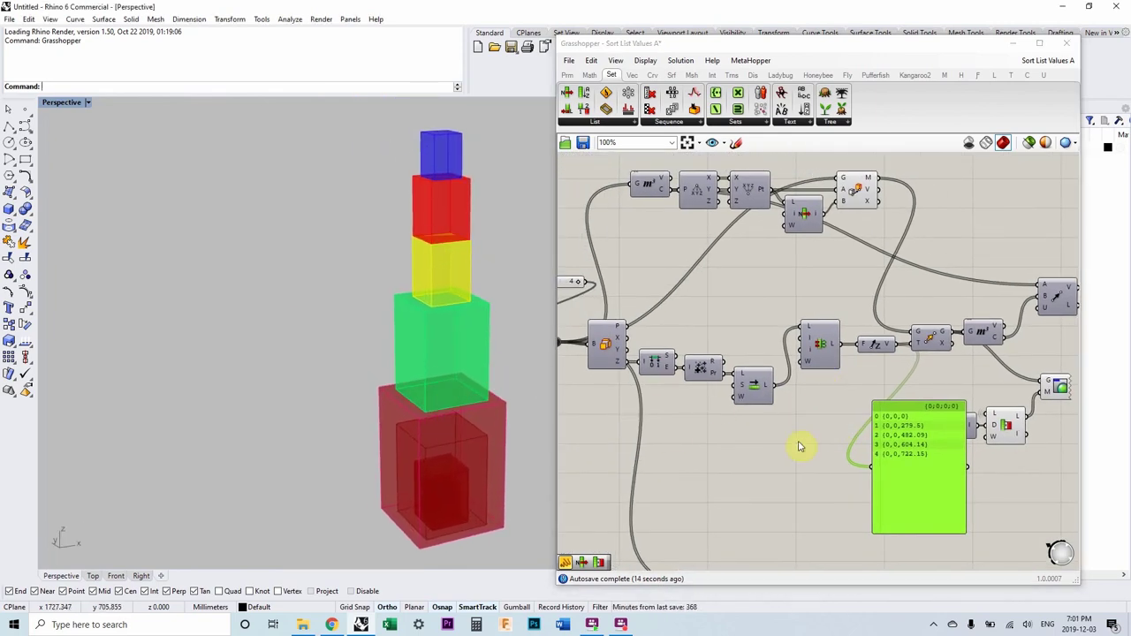
right_drag(792, 442, 815, 424)
drag(933, 442, 853, 450)
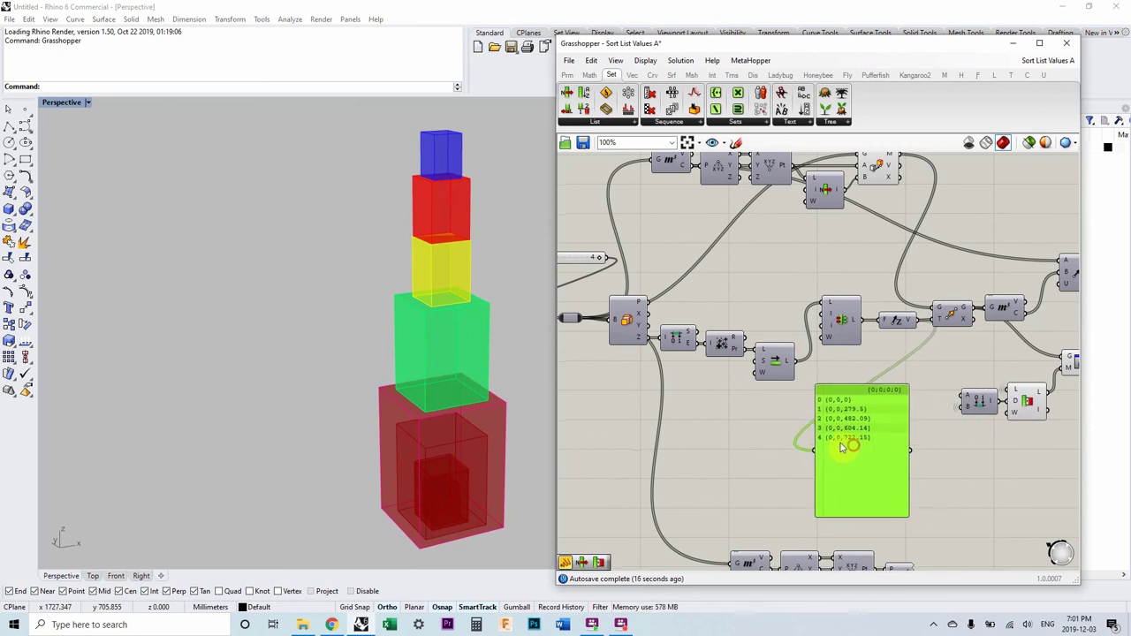
scroll(743, 393, up, 5)
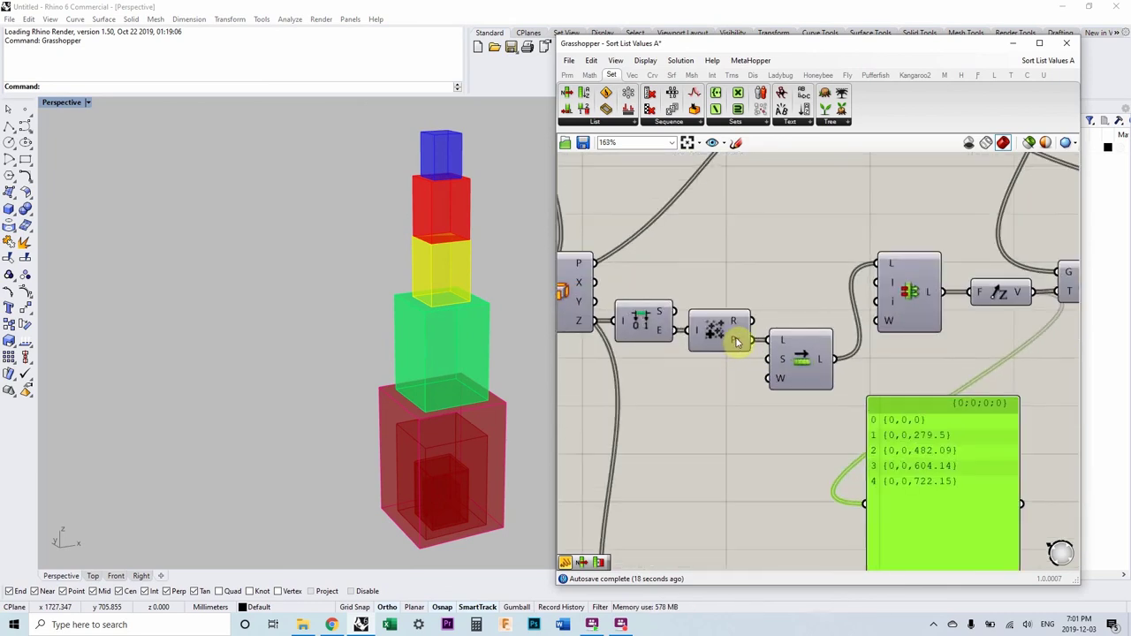
drag(735, 342, 864, 504)
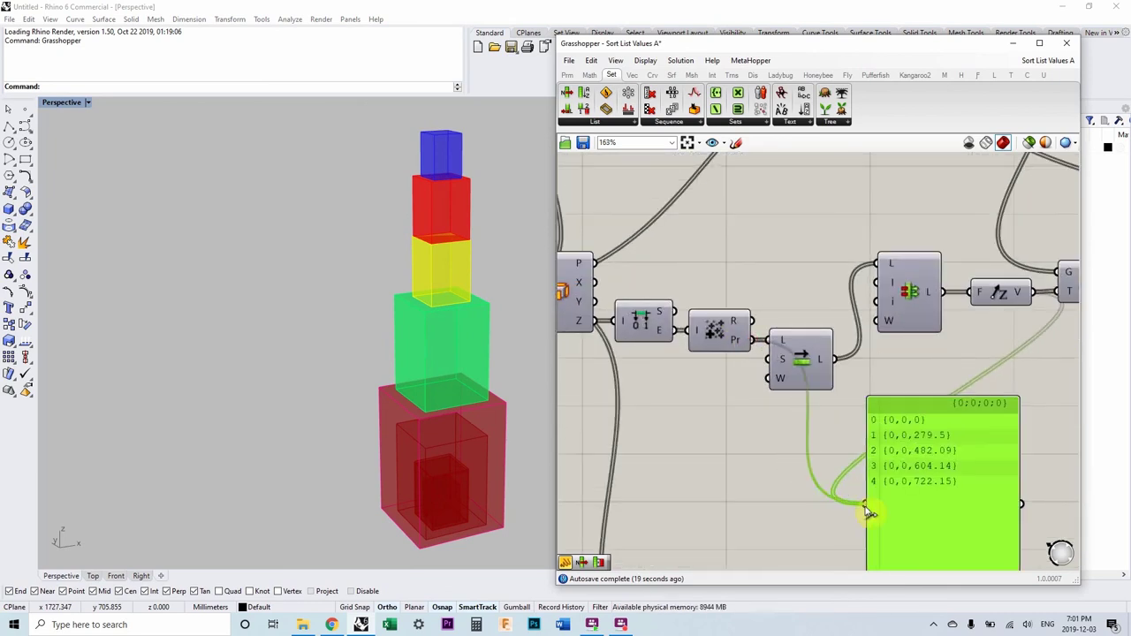
right_drag(798, 468, 797, 403)
scroll(797, 403, down, 2)
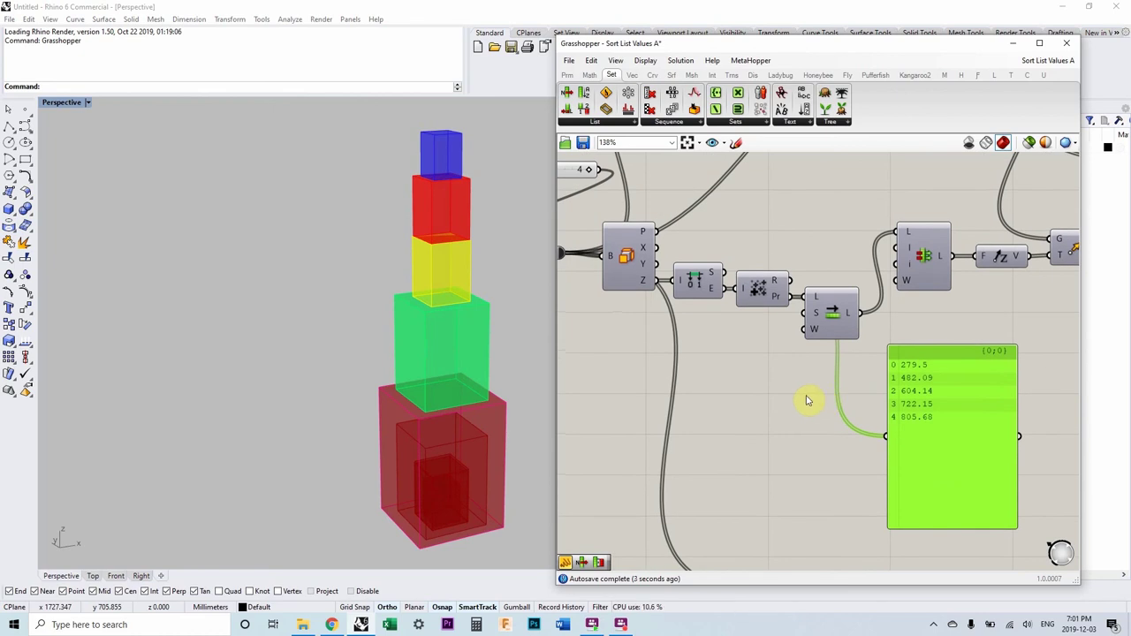
click(806, 398)
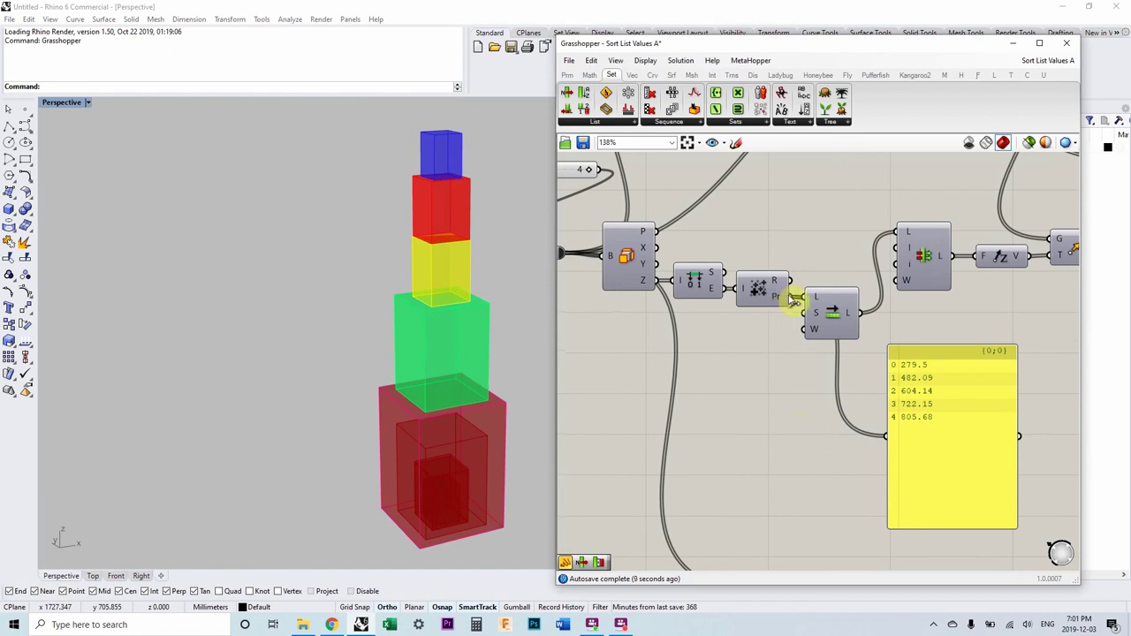
mouse_move(774, 299)
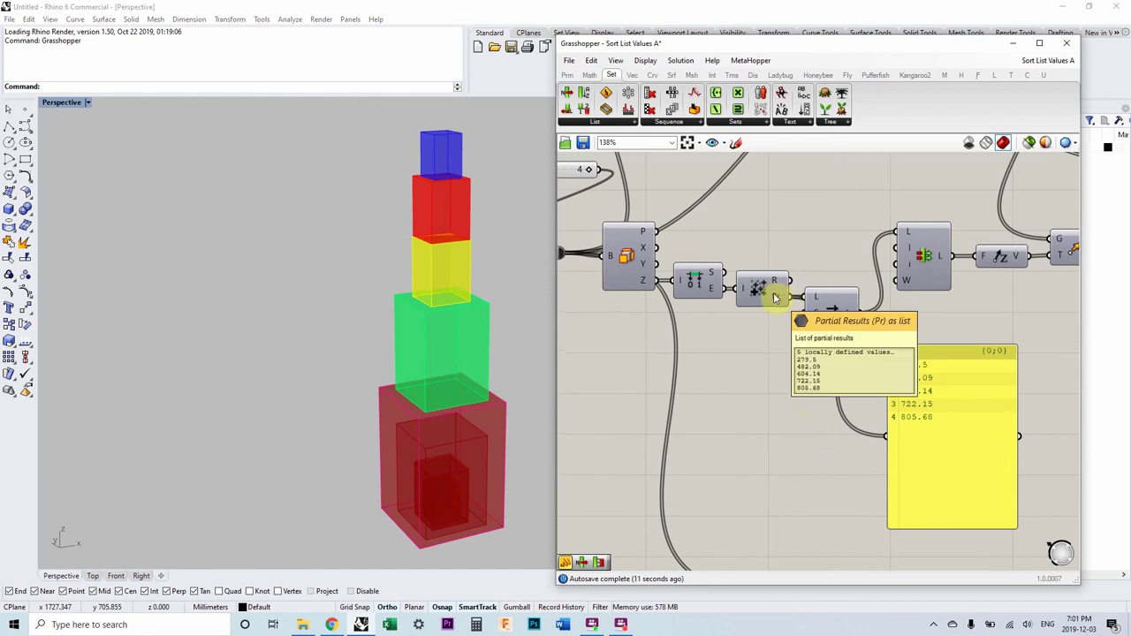